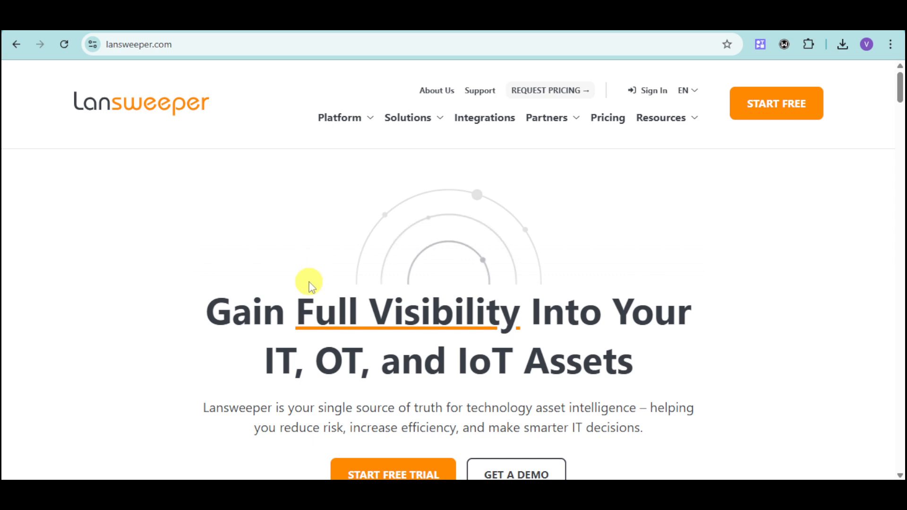
# Open the Lansweeper free trial sign-up page and review its registration options
pyautogui.scroll(-2, 595, 371)
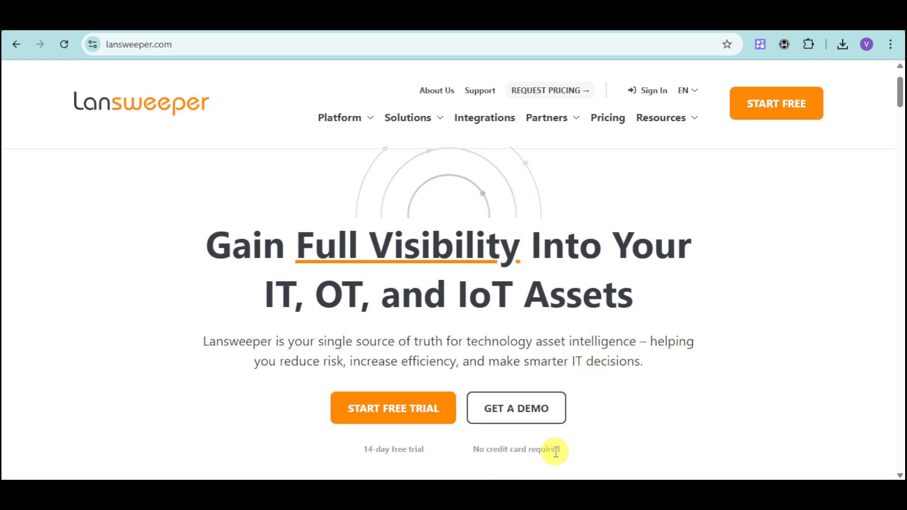
pyautogui.click(431, 409)
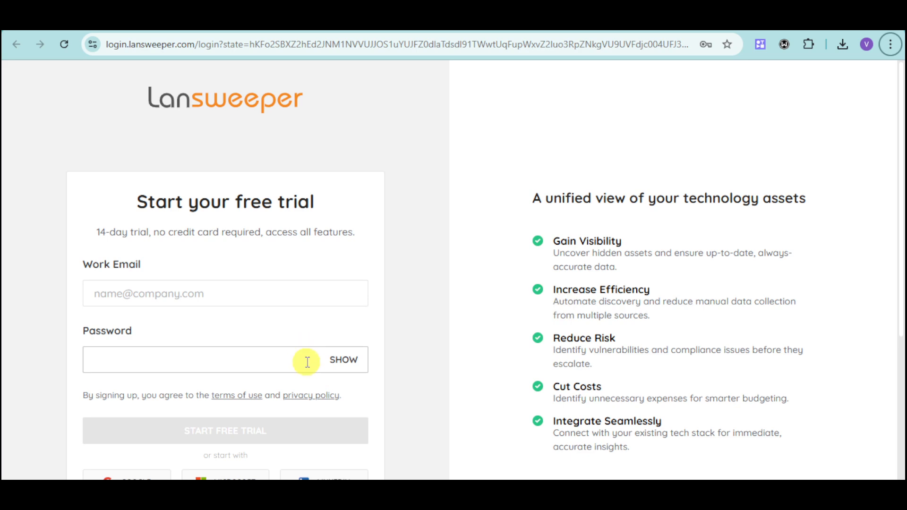
pyautogui.scroll(-1, 367, 357)
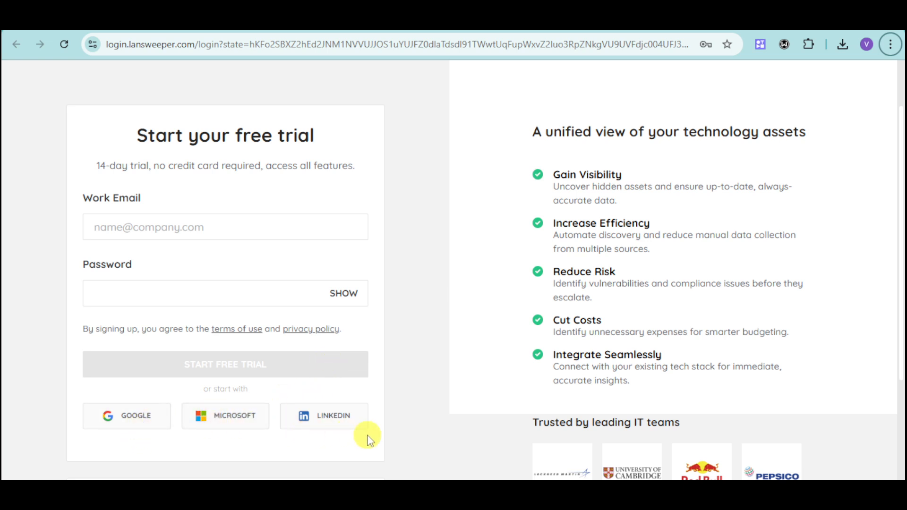
pyautogui.scroll(1, 466, 399)
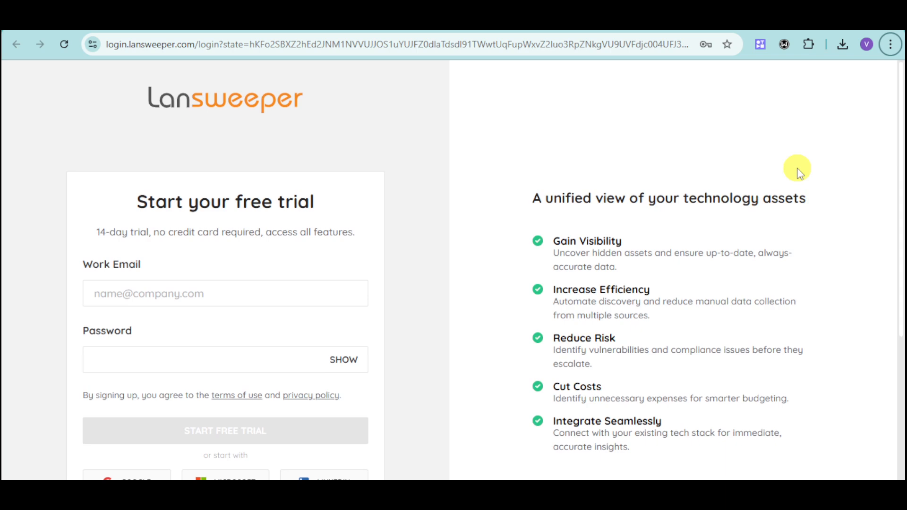
# Check the browser's recent download history for the LansweeperSetup.exe installer
pyautogui.click(843, 45)
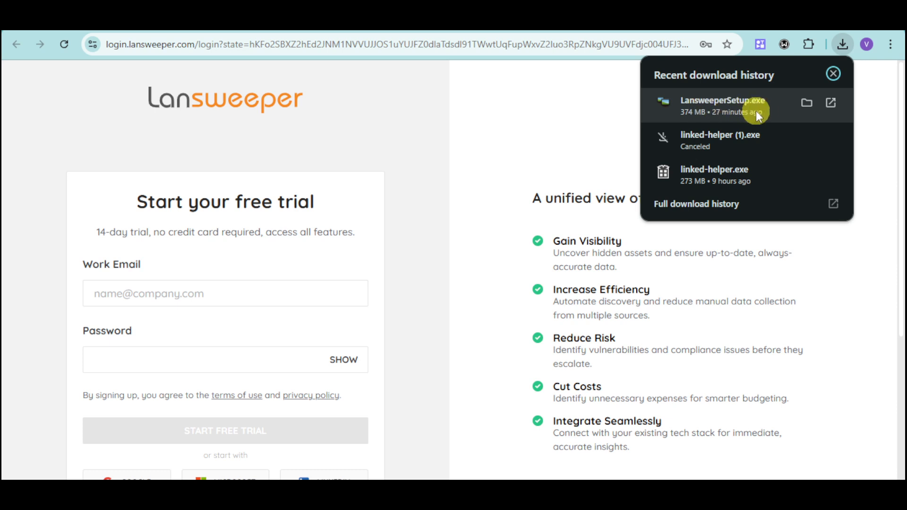
pyautogui.click(519, 210)
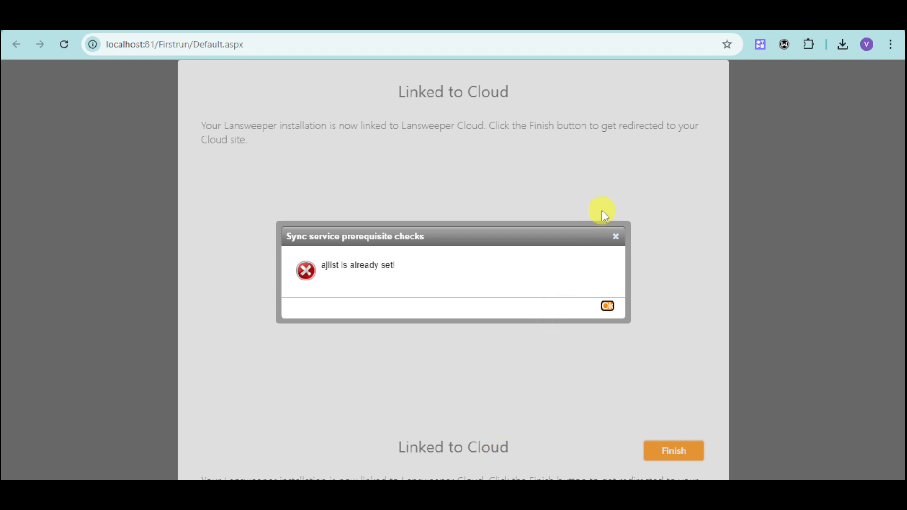
# Dismiss the sync service prerequisite message and start adding a Windows credential from the Lansweeper setup checklist
pyautogui.click(617, 240)
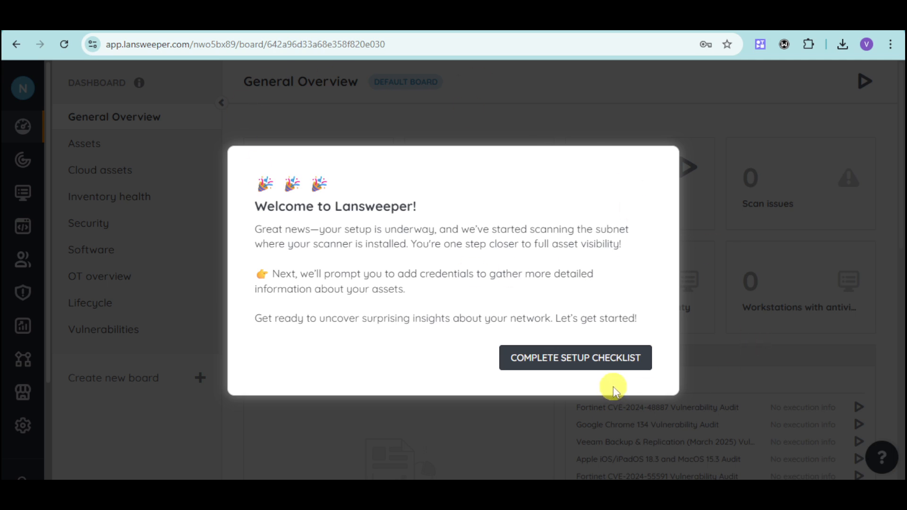
pyautogui.click(593, 357)
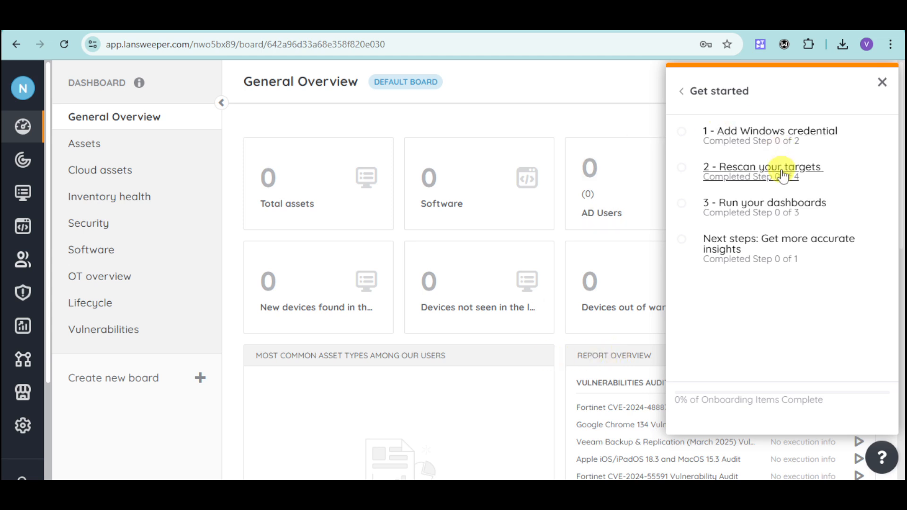
pyautogui.click(782, 133)
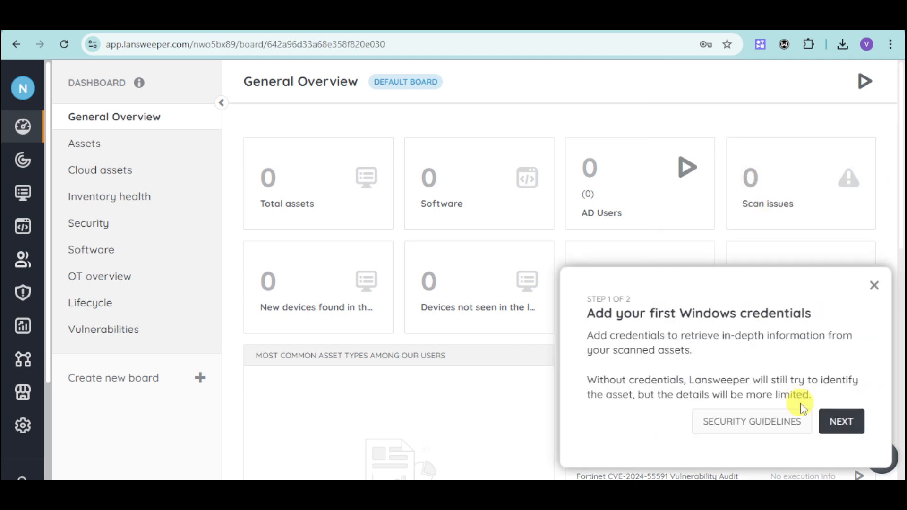
pyautogui.click(841, 425)
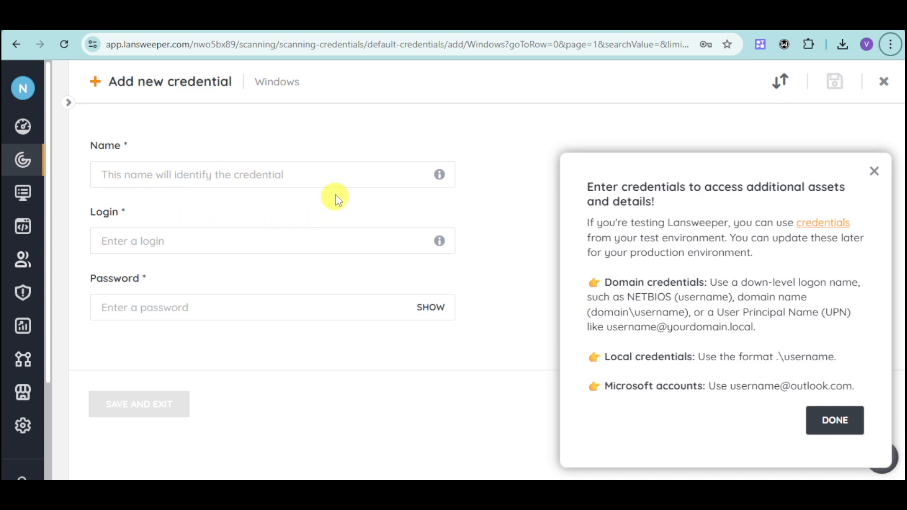
# Save a Windows credential named pc1 with the stored login e-mail and password, authorised by the Windows PIN, and finish the credential guide
pyautogui.click(352, 182)
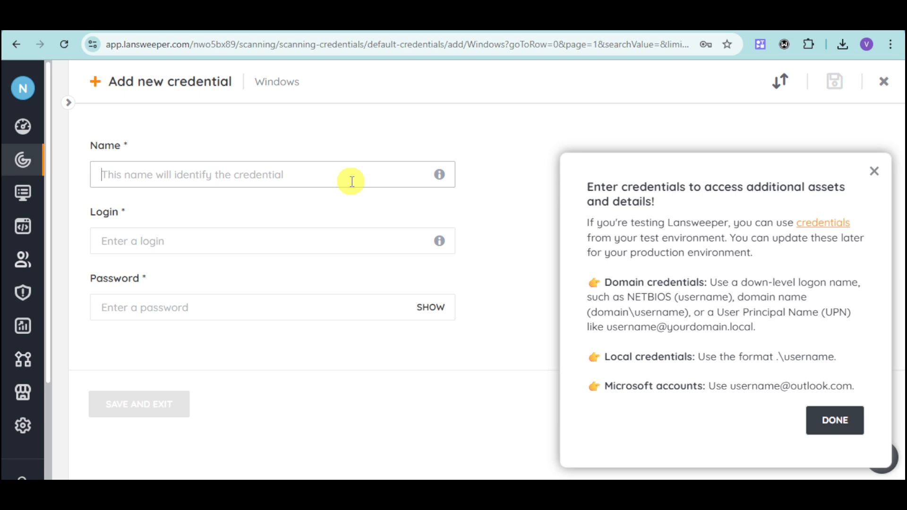
pyautogui.write('pc1')
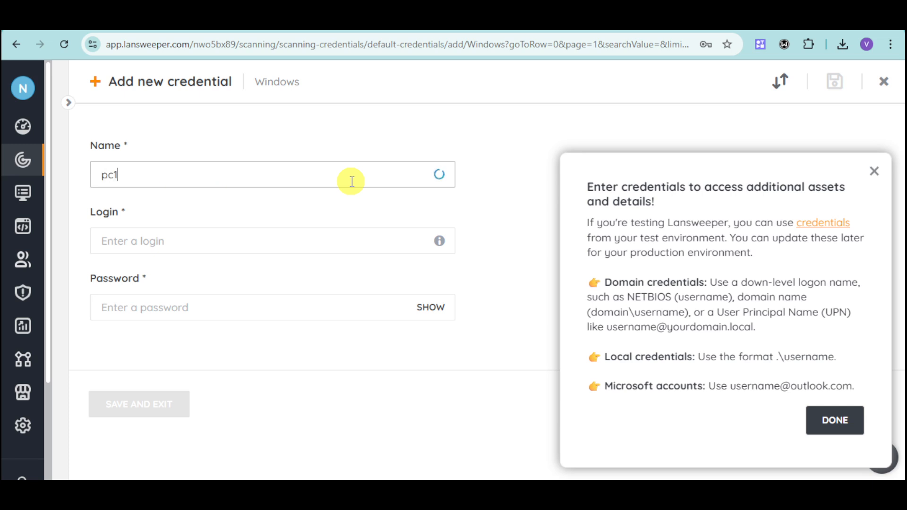
pyautogui.click(345, 240)
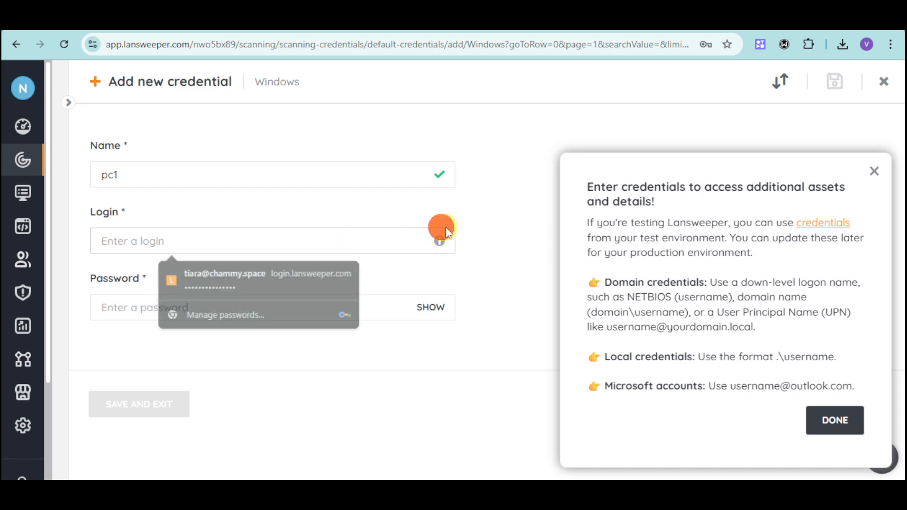
pyautogui.click(368, 246)
pyautogui.click(244, 284)
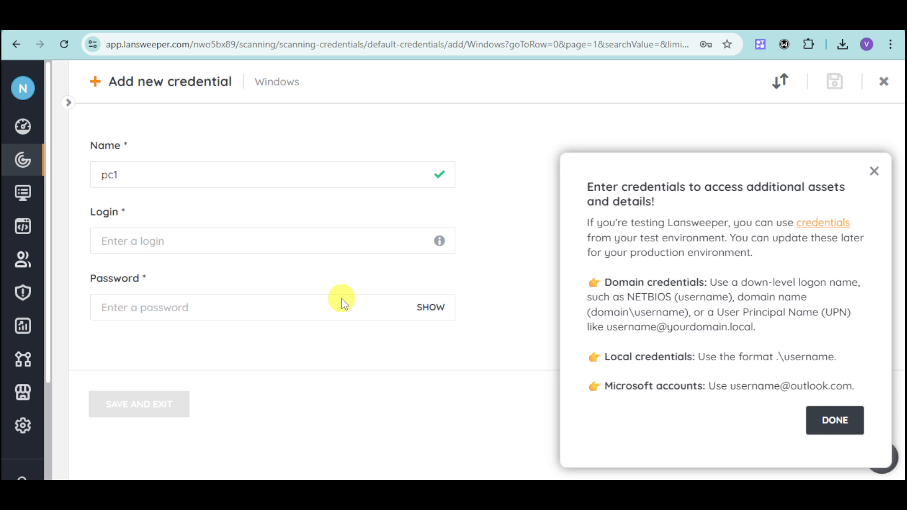
pyautogui.write('••••')
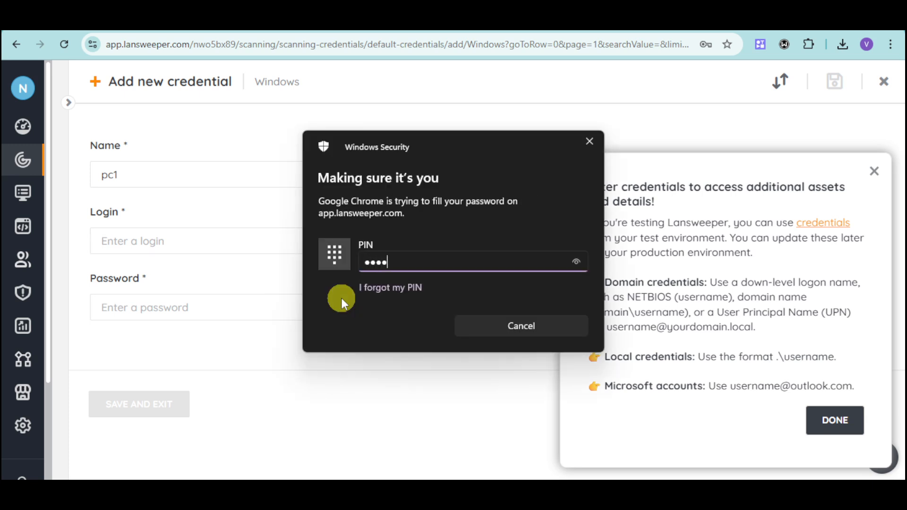
pyautogui.write('•')
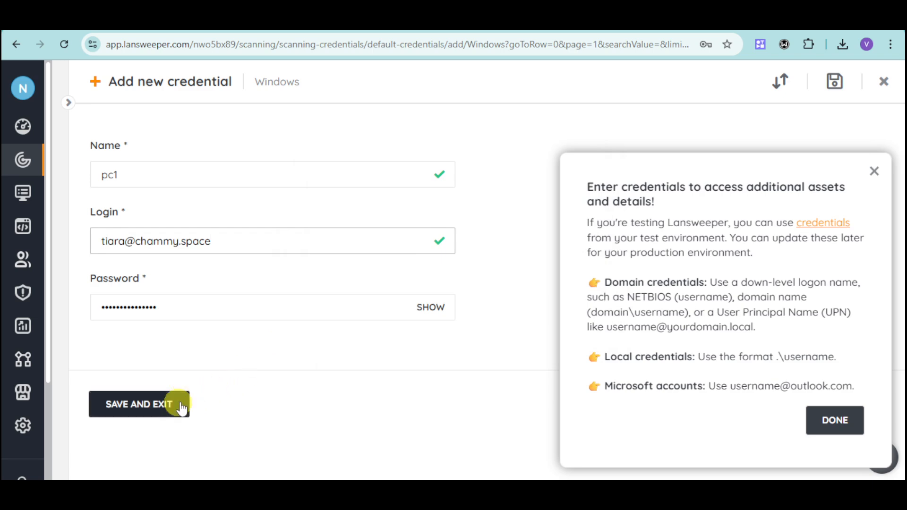
pyautogui.click(181, 408)
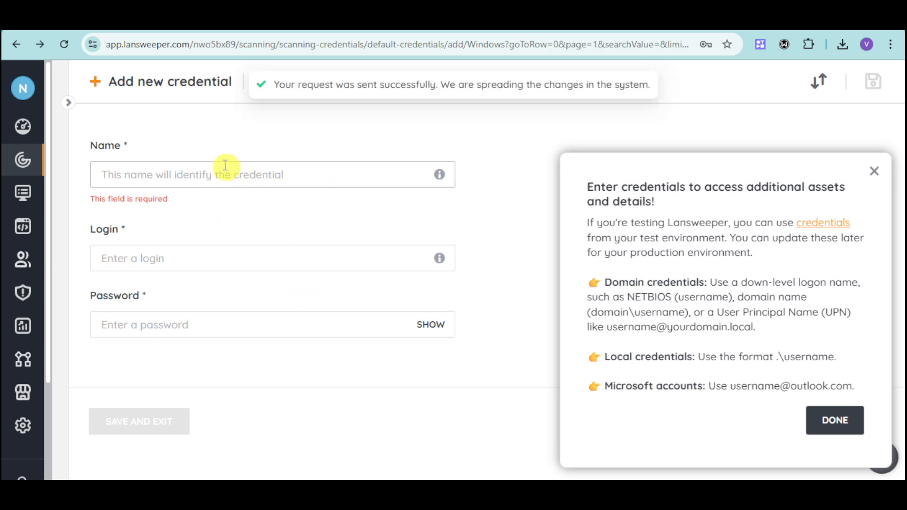
pyautogui.click(70, 104)
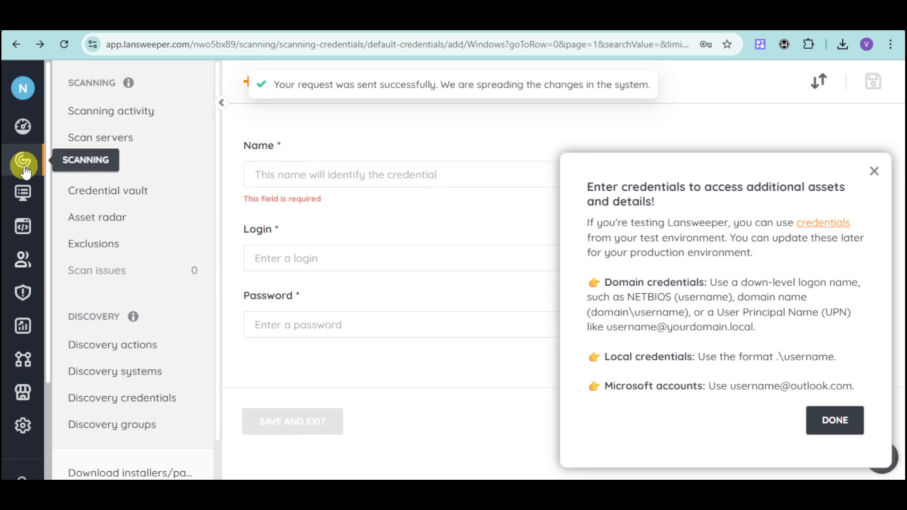
pyautogui.click(840, 436)
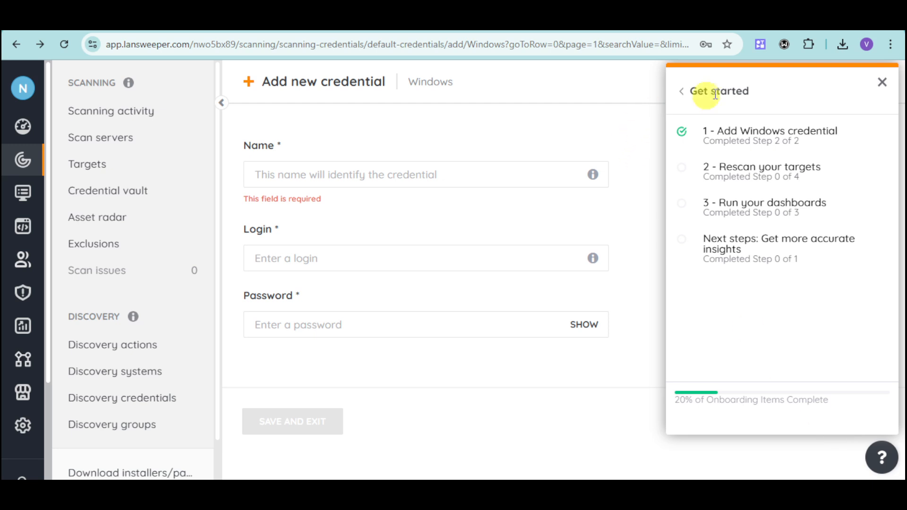
# Follow the checklist's rescan item to scan all targets again
pyautogui.click(805, 174)
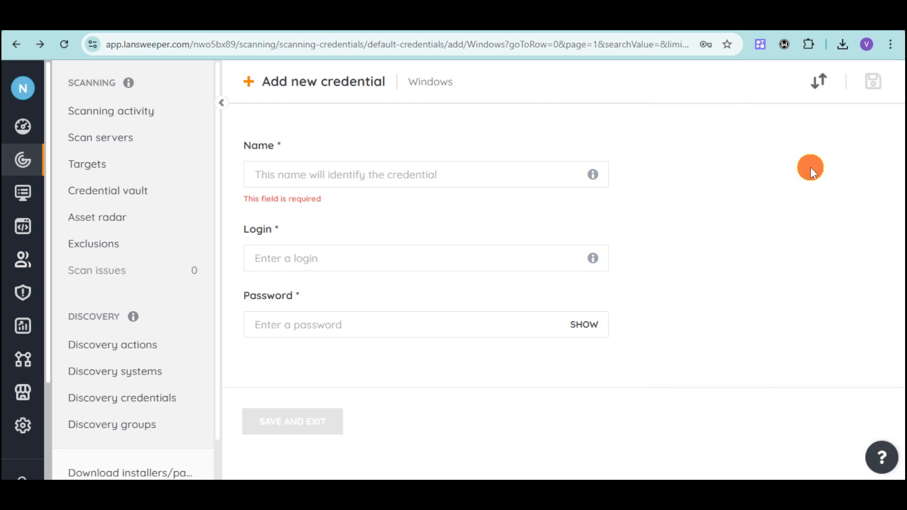
pyautogui.click(822, 421)
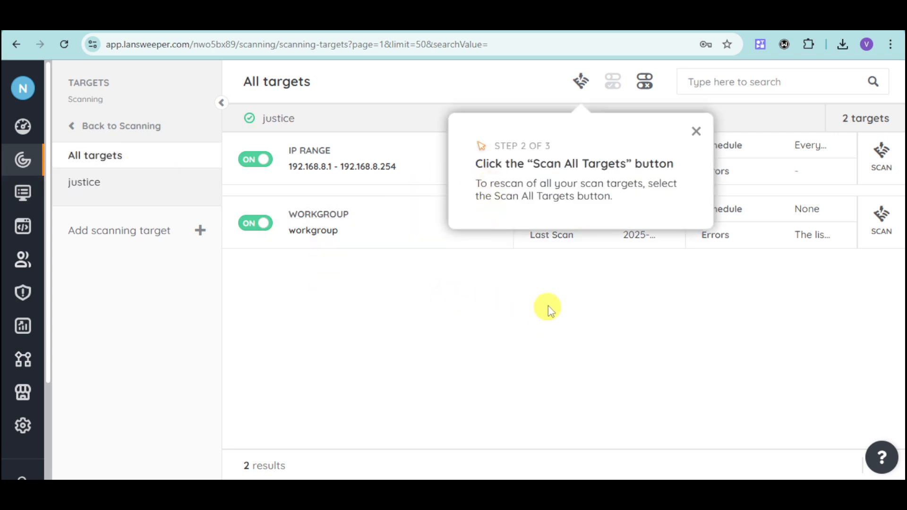
pyautogui.click(580, 85)
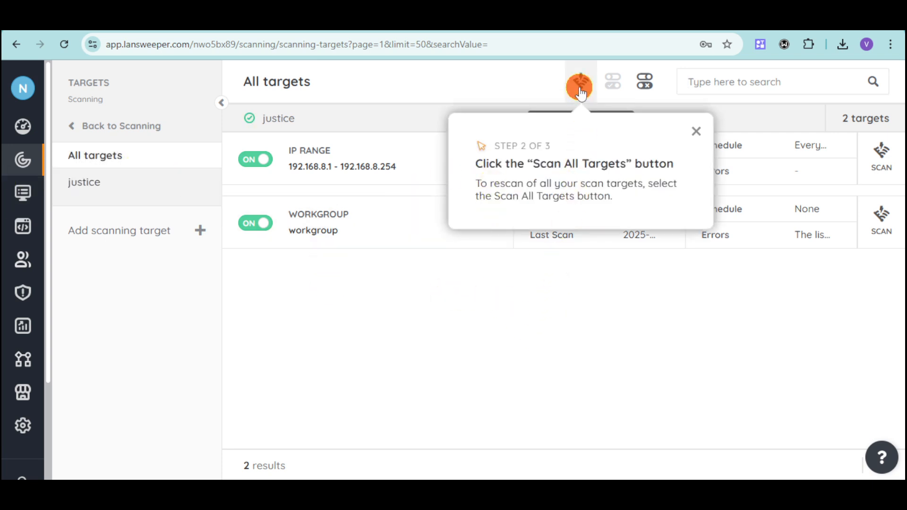
pyautogui.click(557, 335)
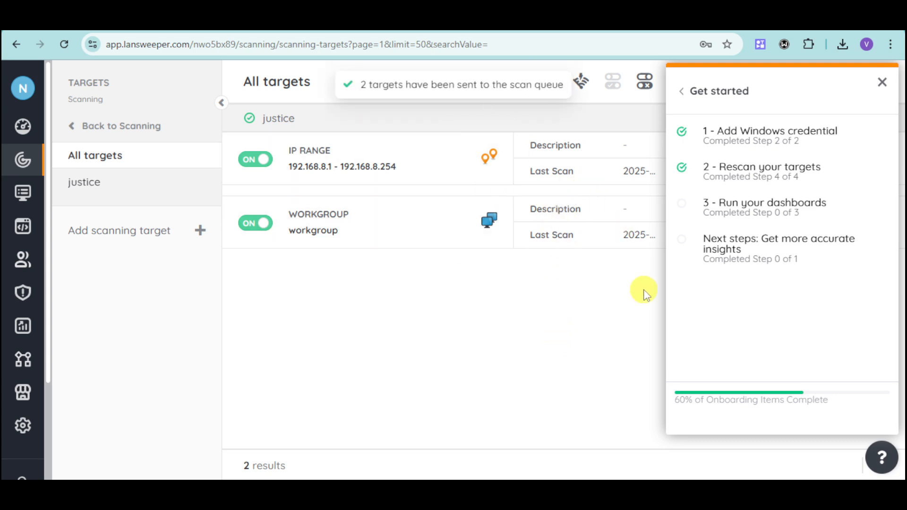
# Follow the checklist's dashboard item to refresh the General Overview reports and finish the initial onboarding
pyautogui.click(767, 204)
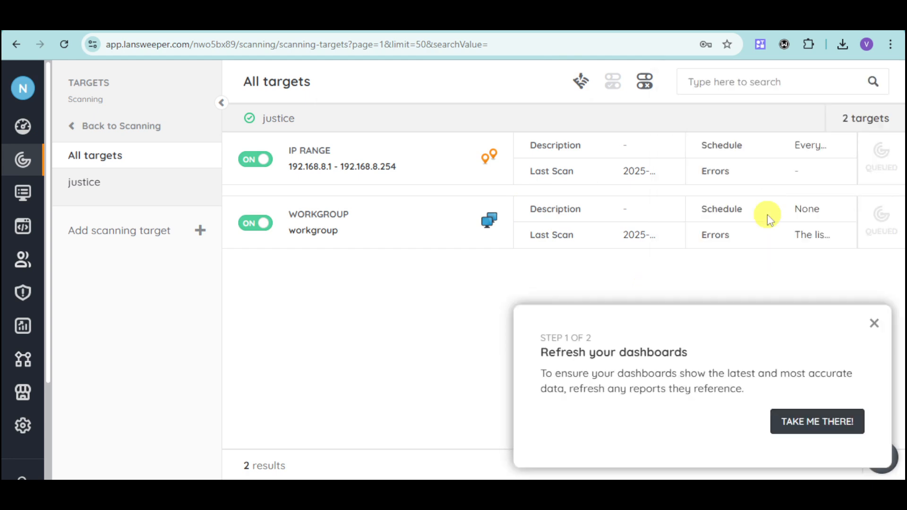
pyautogui.click(807, 426)
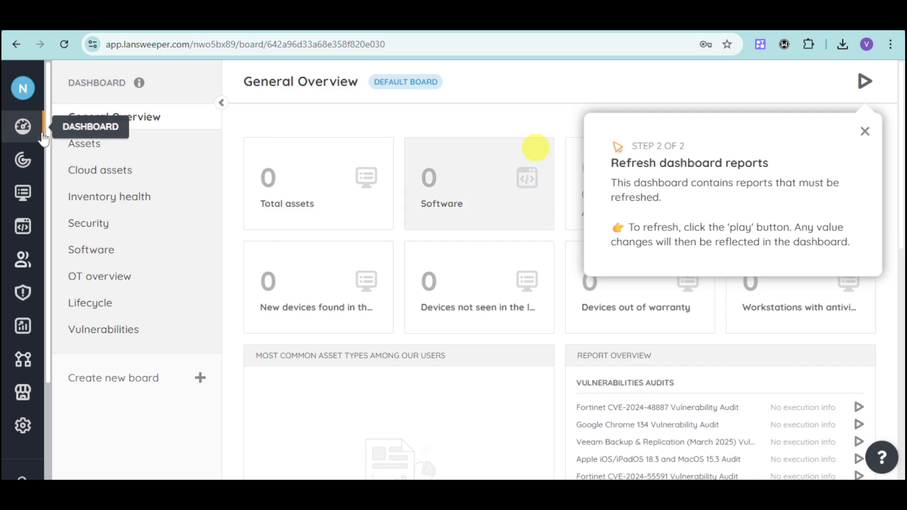
pyautogui.click(865, 81)
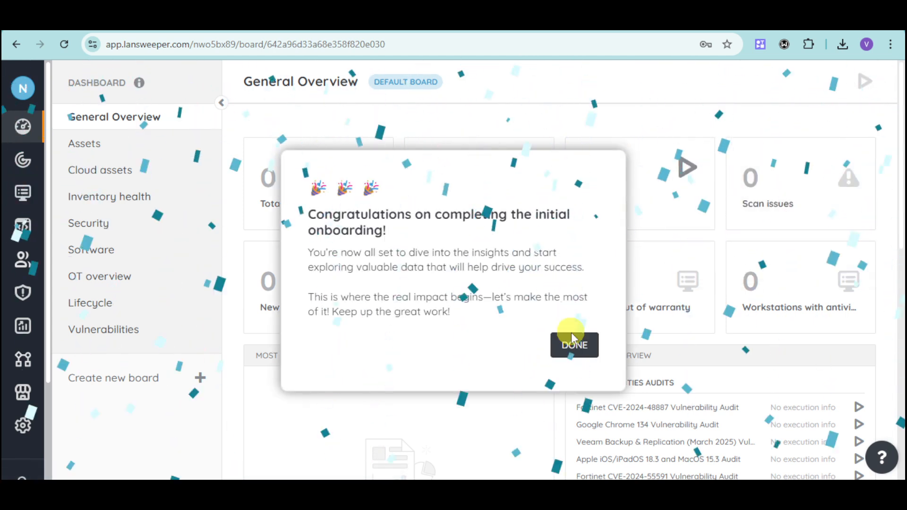
pyautogui.click(575, 345)
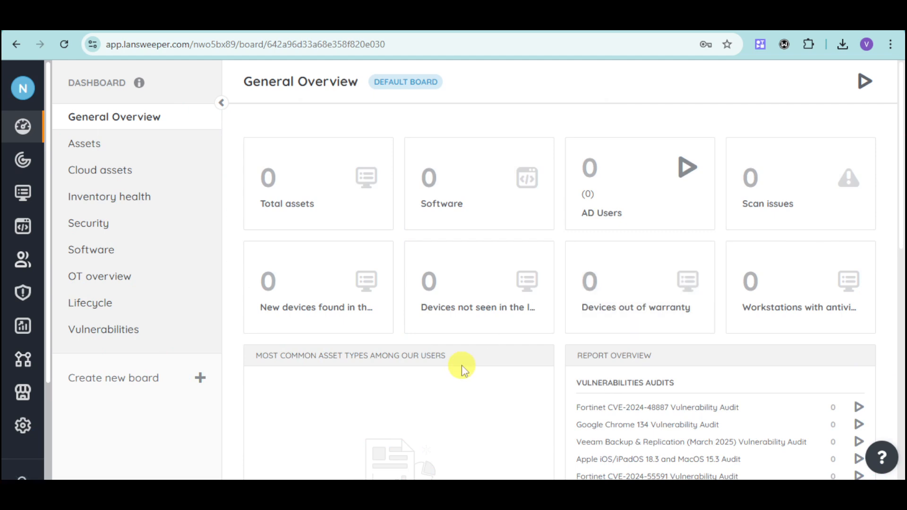
# Examine the General Overview board's vulnerability audits, scanning status and Microsoft May 2025 Patch Tuesday audit
pyautogui.scroll(-5, 465, 368)
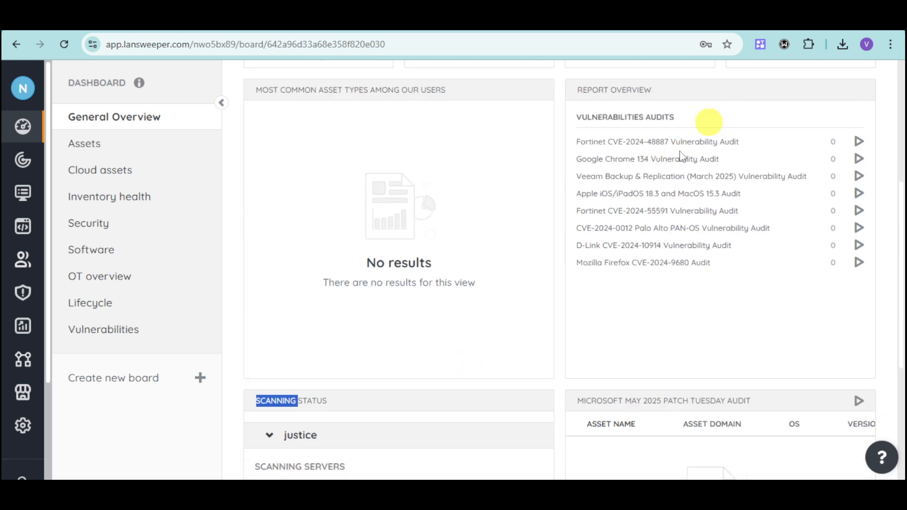
pyautogui.scroll(-4, 403, 289)
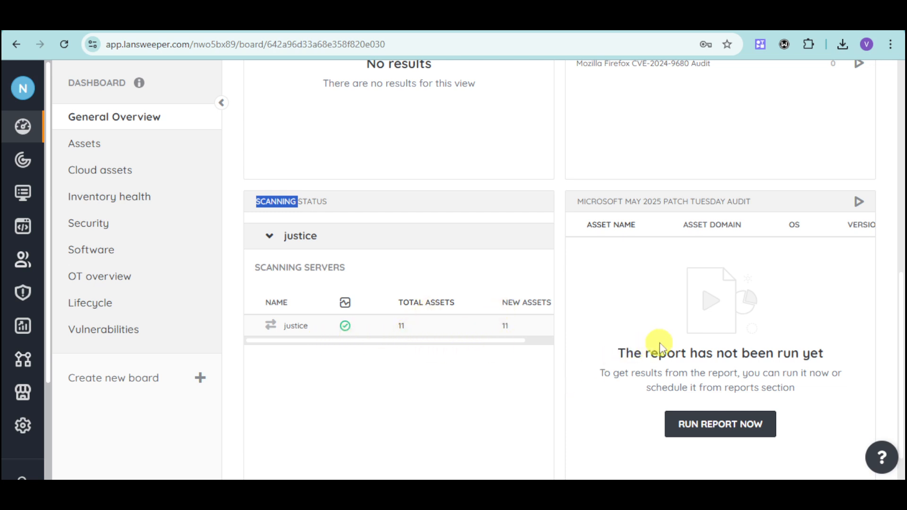
pyautogui.scroll(-1, 667, 341)
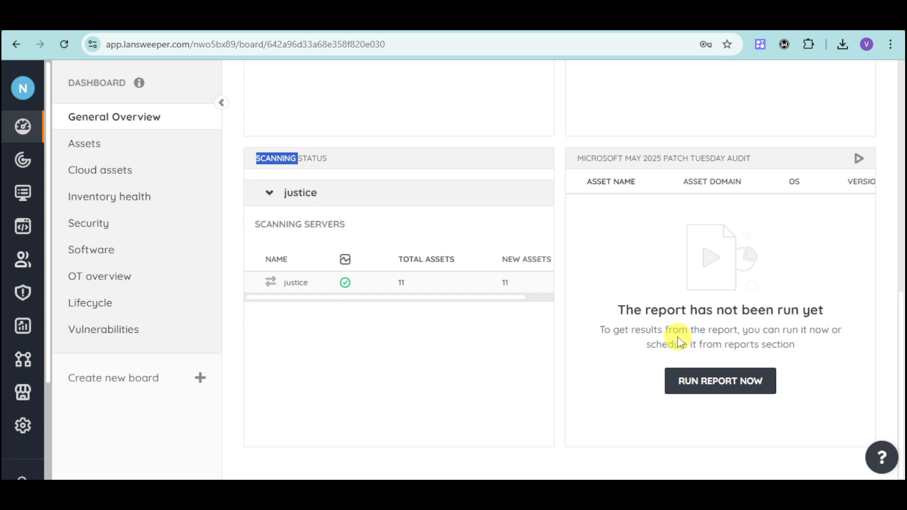
pyautogui.scroll(10, 679, 342)
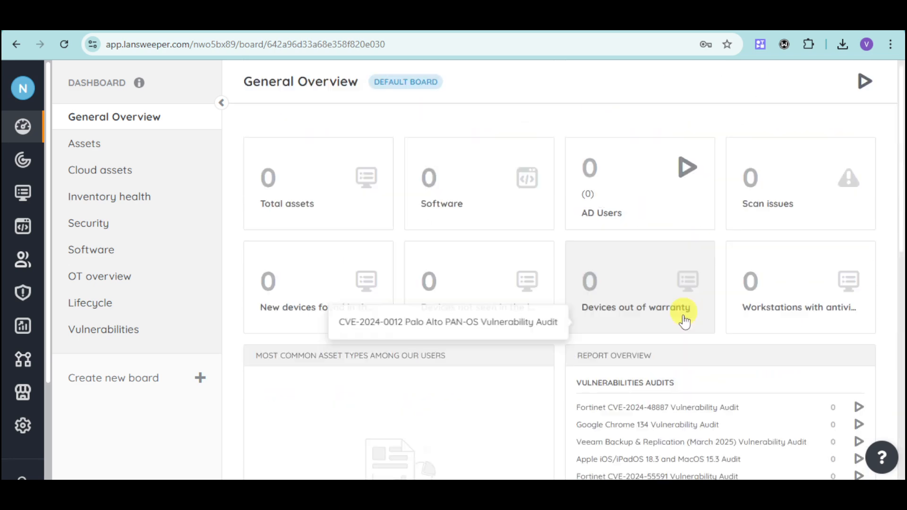
# Open the Assets board and examine its asset summaries, manufacturer overview and devices out of warranty
pyautogui.click(133, 141)
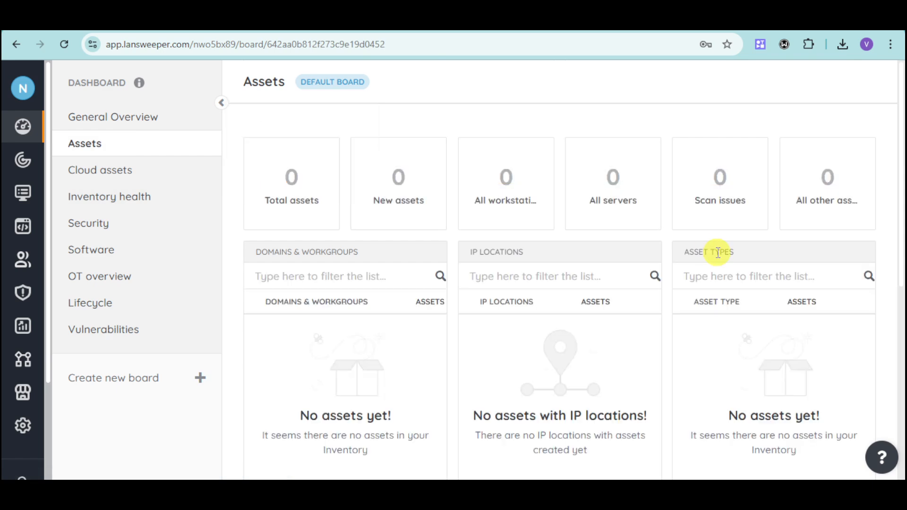
pyautogui.scroll(-4, 383, 311)
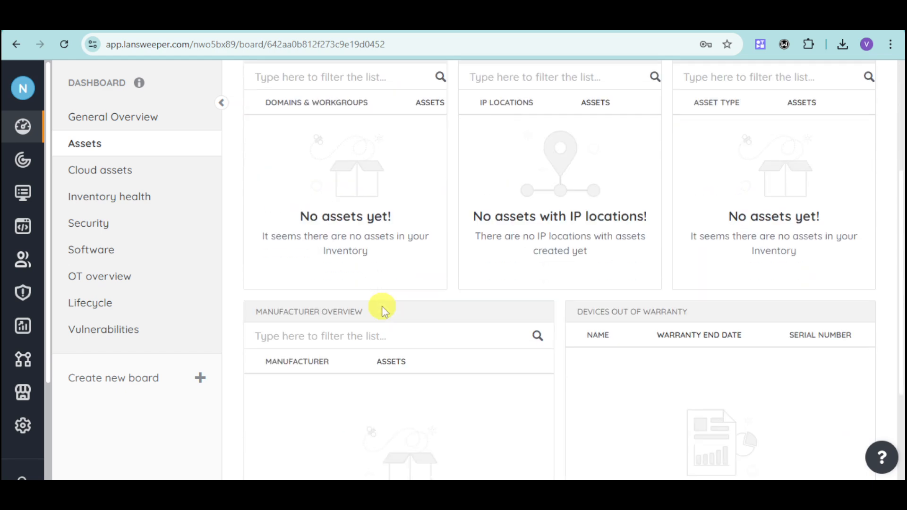
pyautogui.scroll(-3, 480, 252)
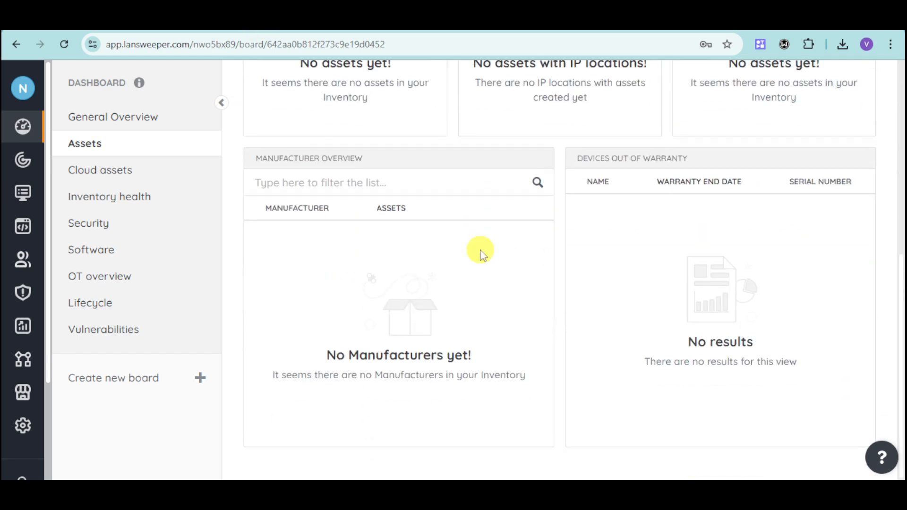
pyautogui.scroll(7, 534, 296)
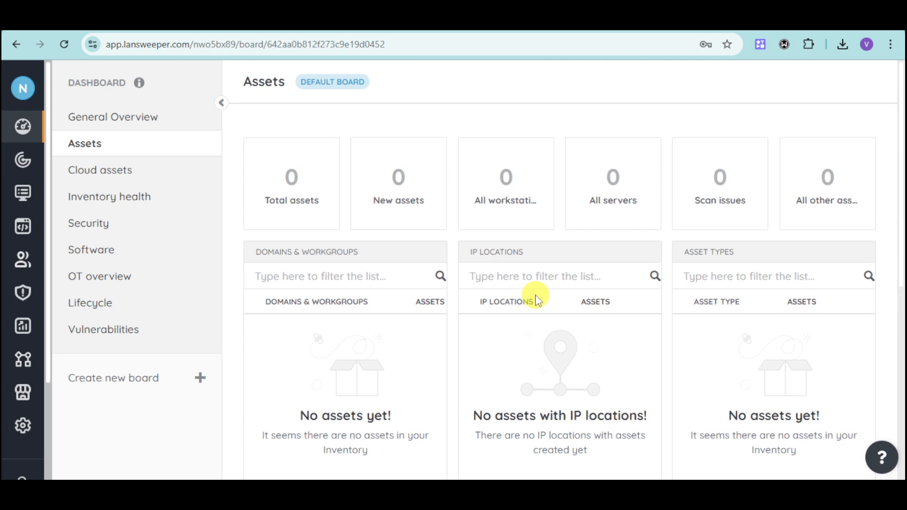
# Open the Cloud assets board and examine its Azure, AWS and Google Cloud summaries and its category, workload, tag and subscription breakdowns
pyautogui.click(171, 171)
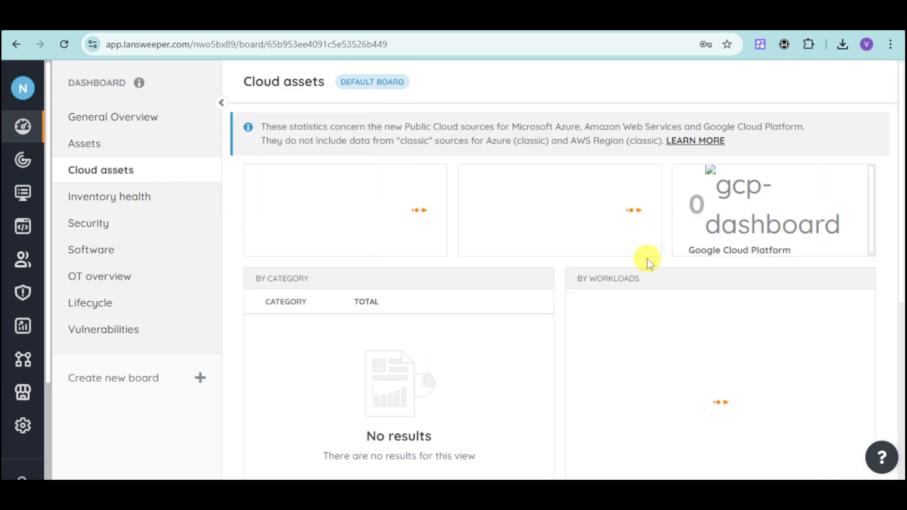
pyautogui.moveTo(182, 165)
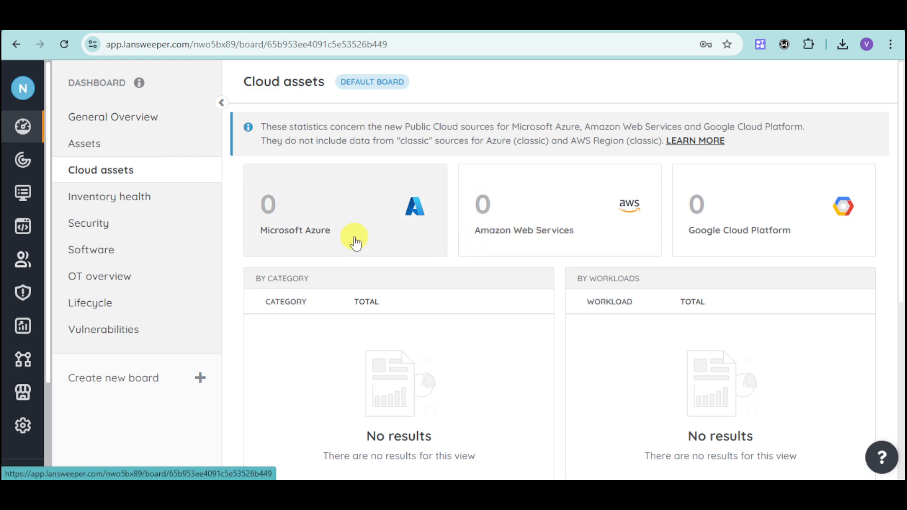
pyautogui.scroll(-2, 458, 328)
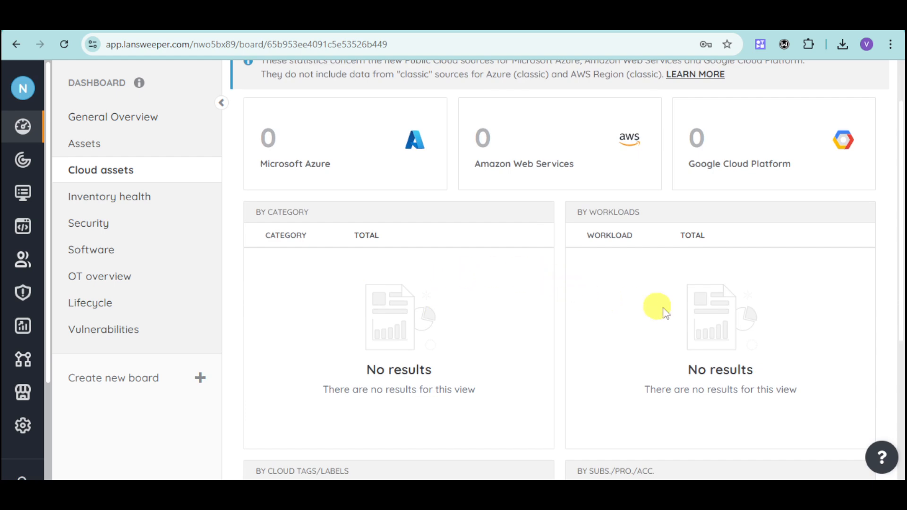
pyautogui.scroll(-5, 724, 322)
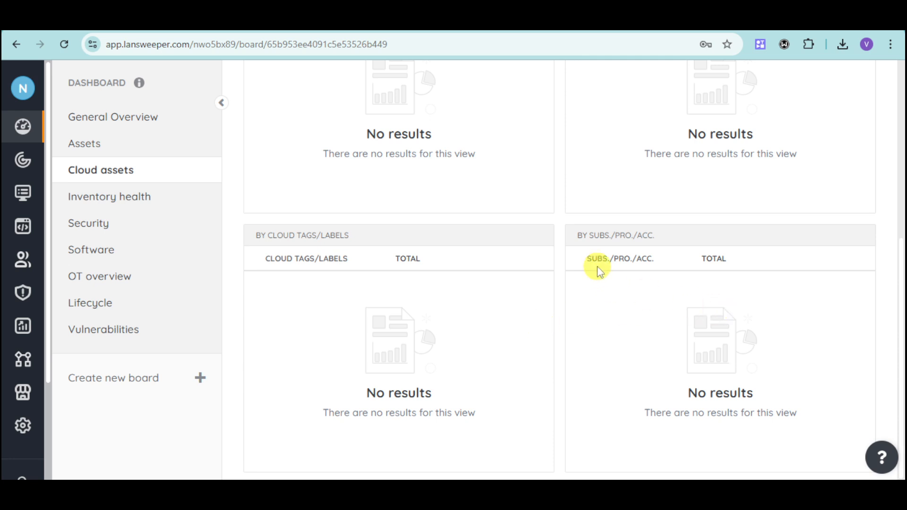
pyautogui.scroll(10, 608, 248)
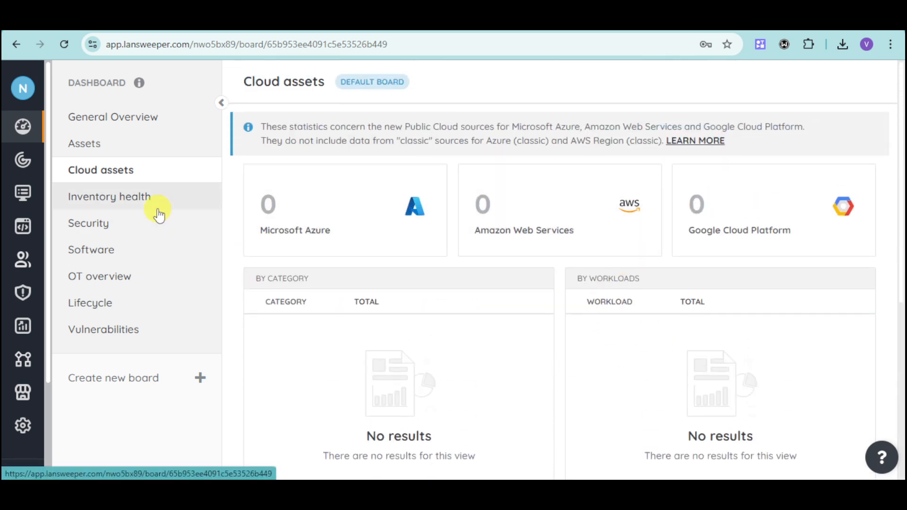
# Open the Inventory health board and examine its scanning status, installations and assets not fully scanned
pyautogui.click(156, 206)
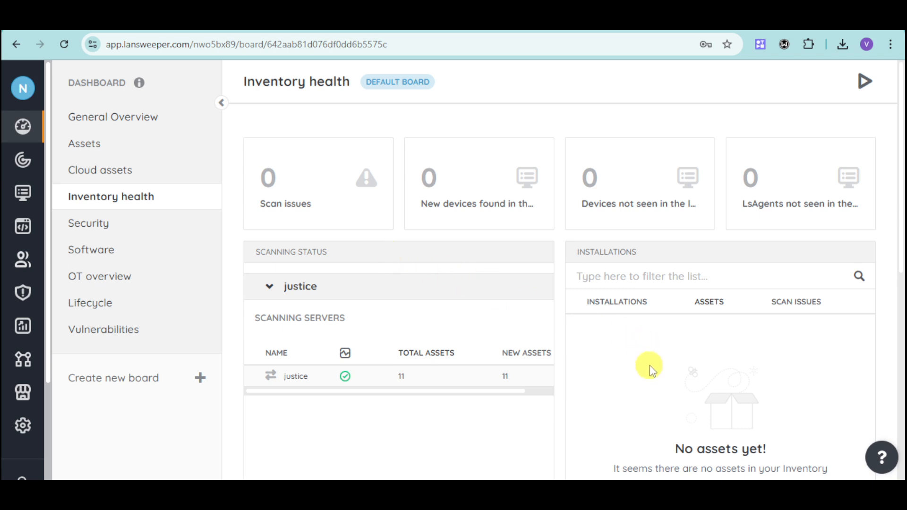
pyautogui.scroll(-3, 650, 367)
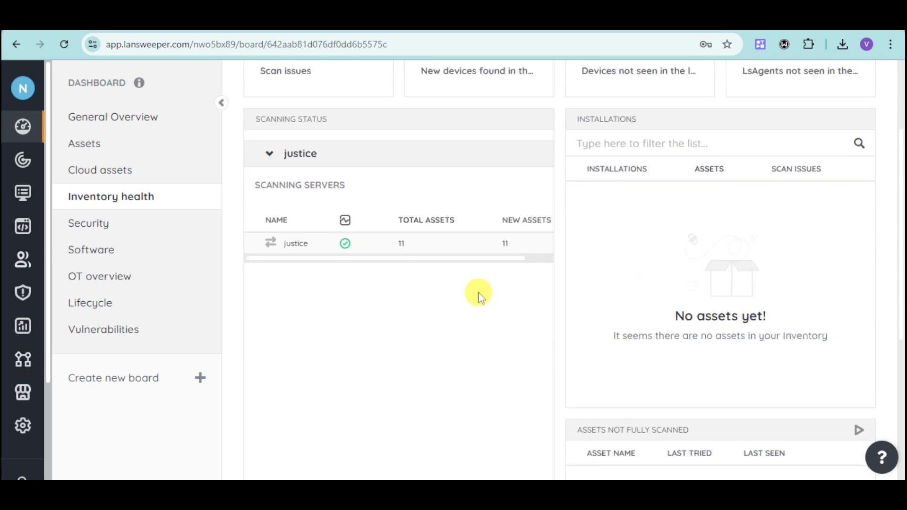
pyautogui.scroll(-1, 479, 292)
# Open the Security board and examine its vulnerability audits, asset uptime, BitLocker encryption audit and Windows automatic update services report
pyautogui.click(134, 221)
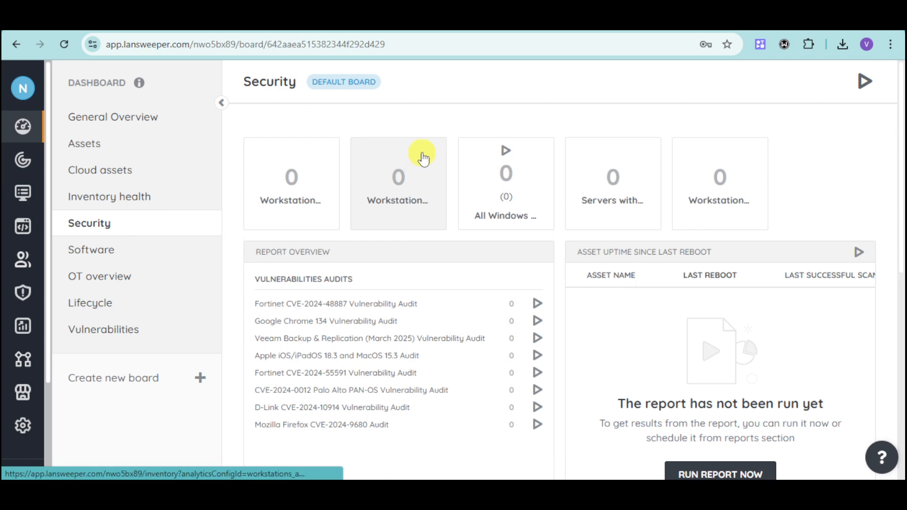
pyautogui.scroll(-1, 746, 348)
pyautogui.scroll(-8, 745, 348)
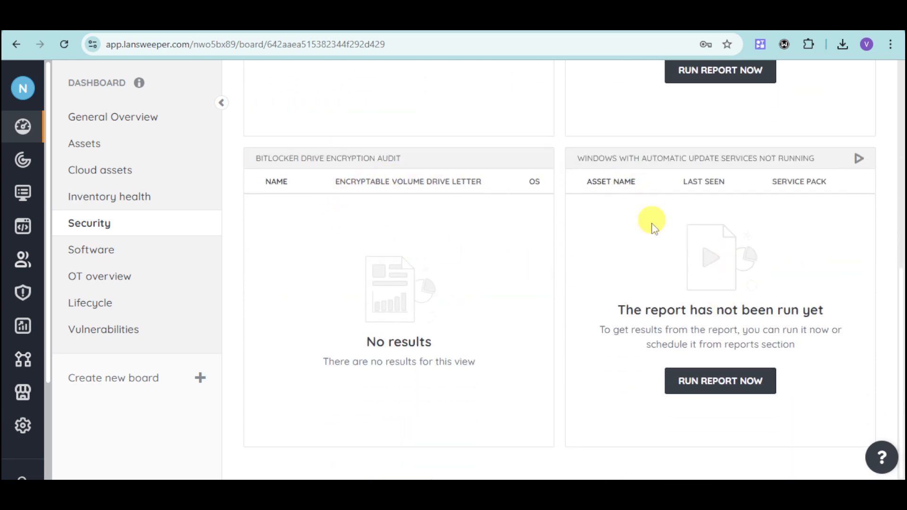
pyautogui.scroll(9, 664, 263)
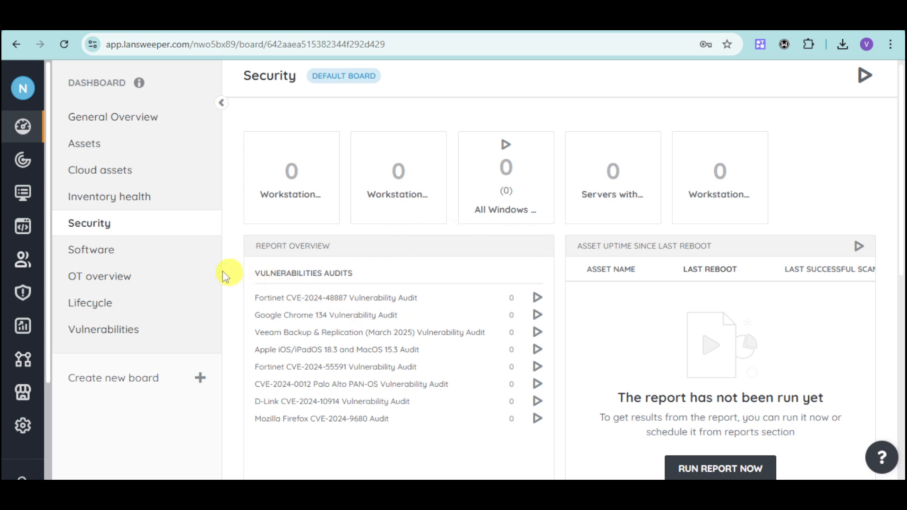
# Open the Software board and examine its operating system overviews, software publishers, SQL Server assets and recently installed software
pyautogui.click(169, 250)
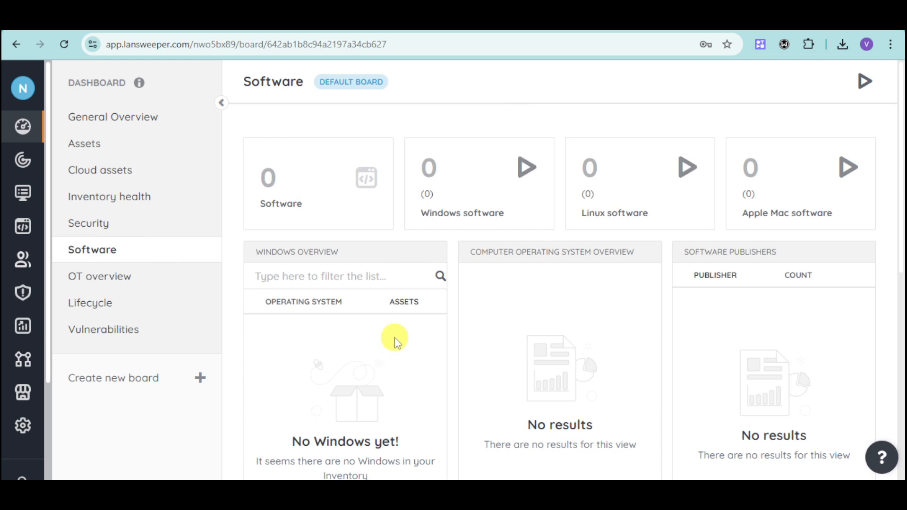
pyautogui.scroll(-4, 430, 332)
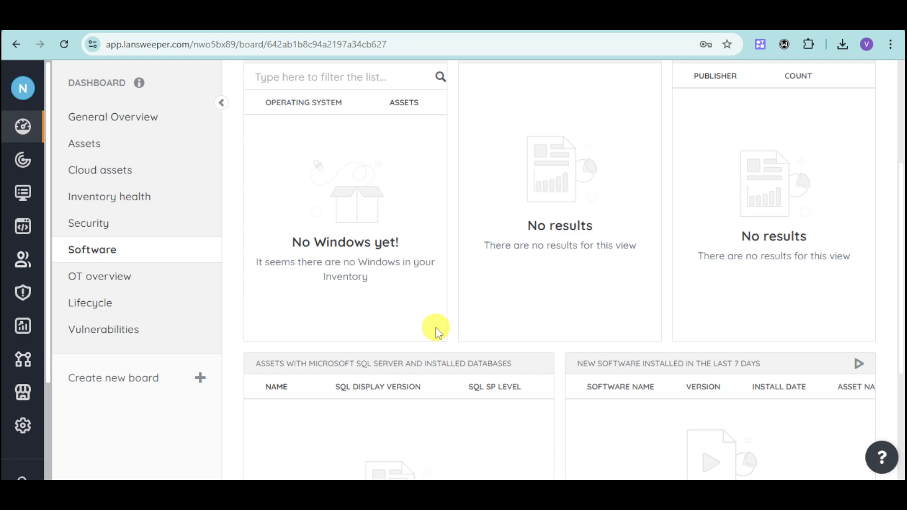
pyautogui.scroll(-4, 437, 328)
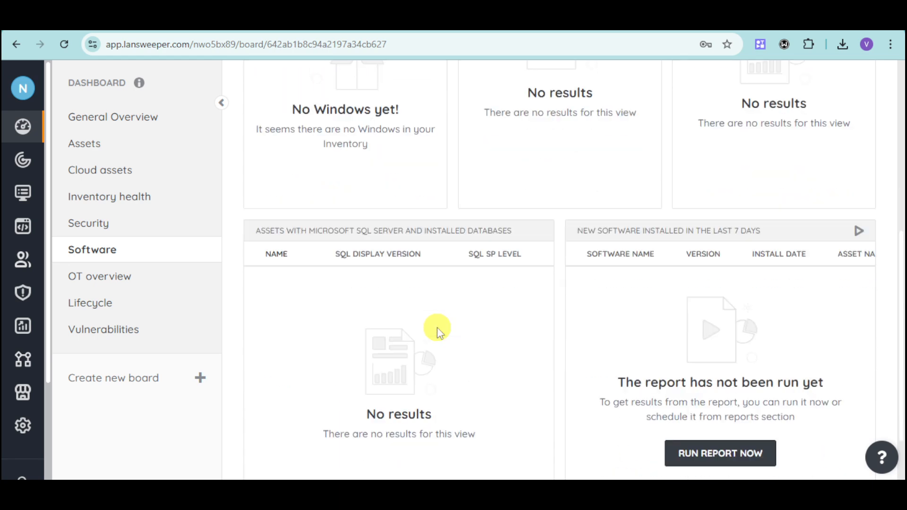
pyautogui.scroll(8, 574, 378)
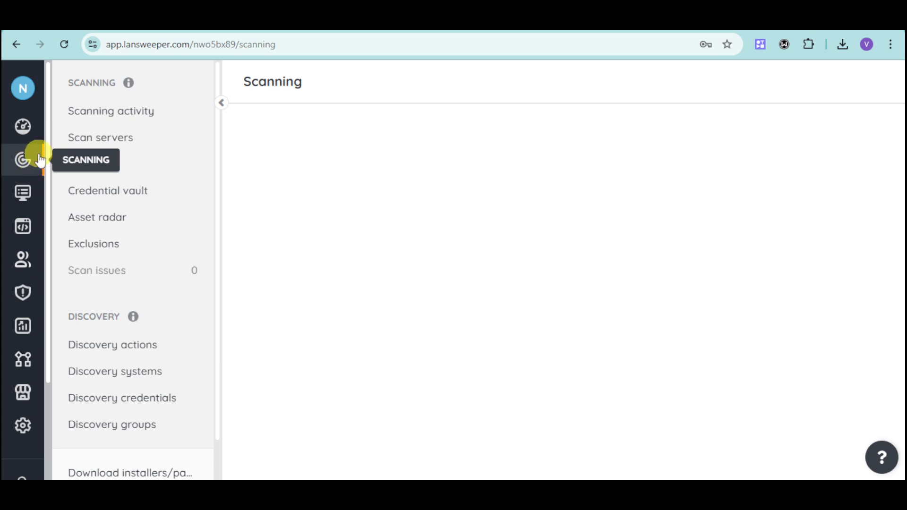
# Look through the Inventory, Software and Users sections to see their asset, software and user lists
pyautogui.click(27, 205)
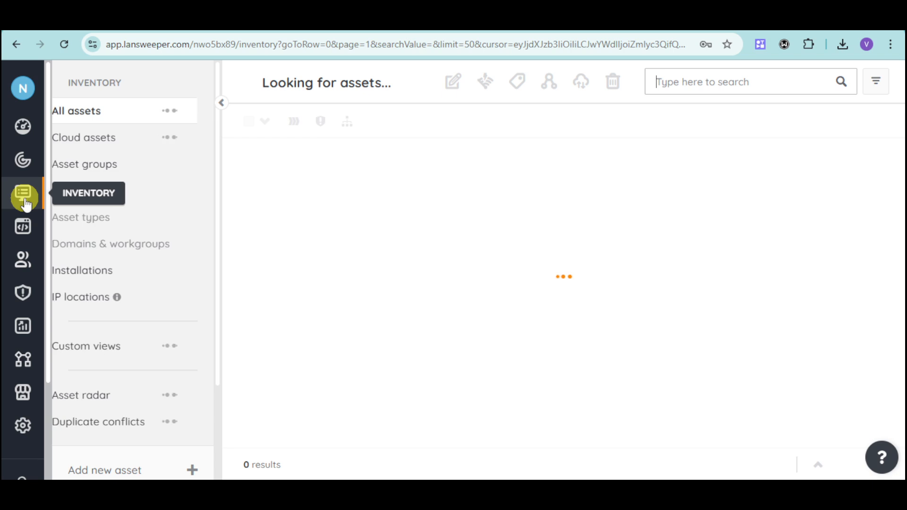
pyautogui.click(31, 231)
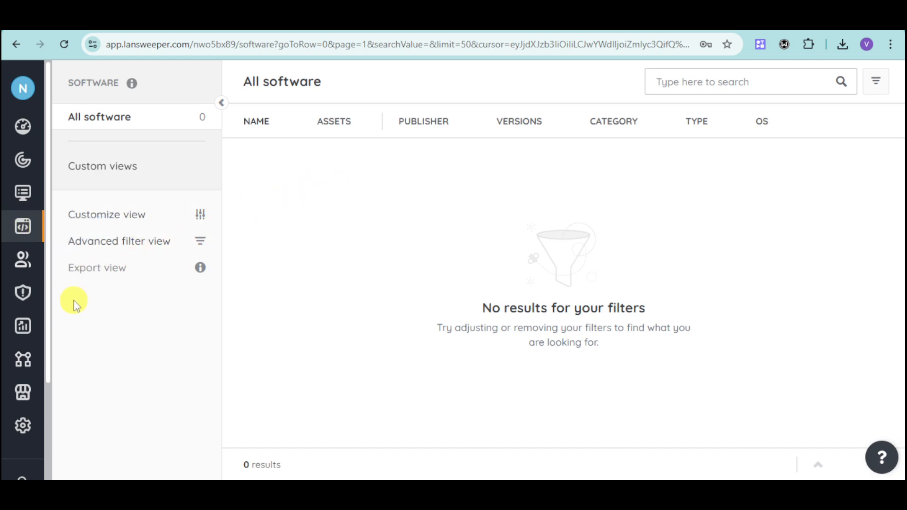
pyautogui.click(27, 259)
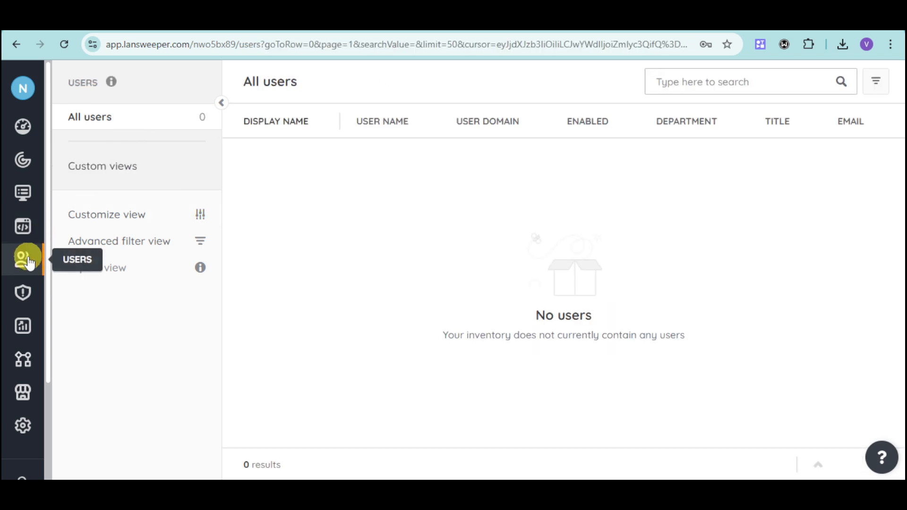
# Open Risk Insights and follow its introductory tour from vulnerable assets through to the Active Vulnerabilities menu
pyautogui.click(34, 294)
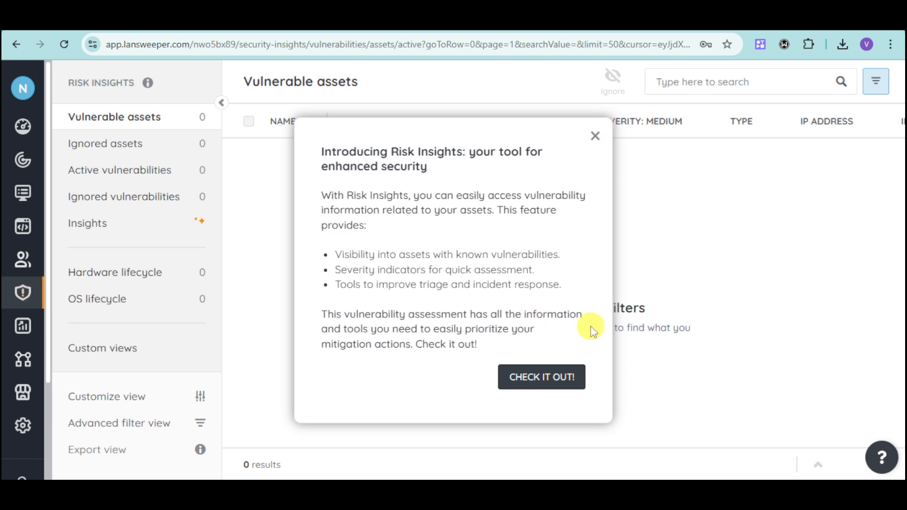
pyautogui.click(565, 374)
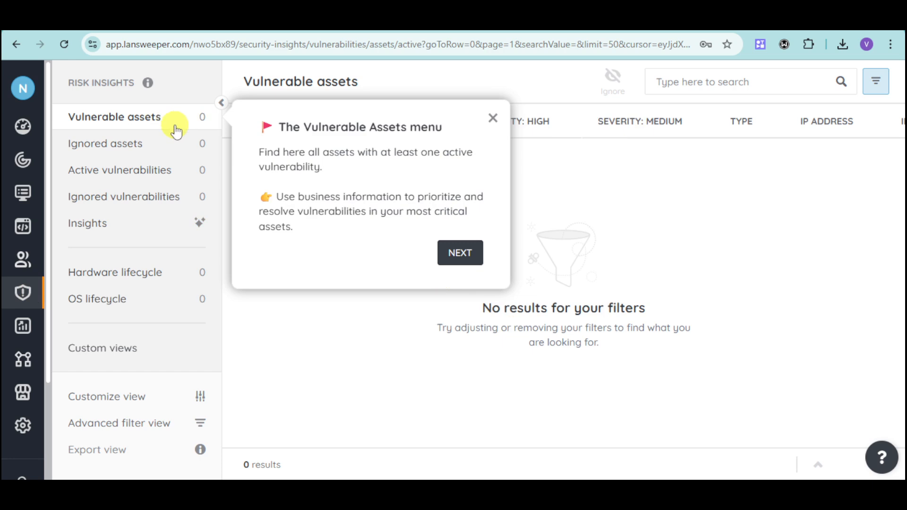
pyautogui.click(458, 255)
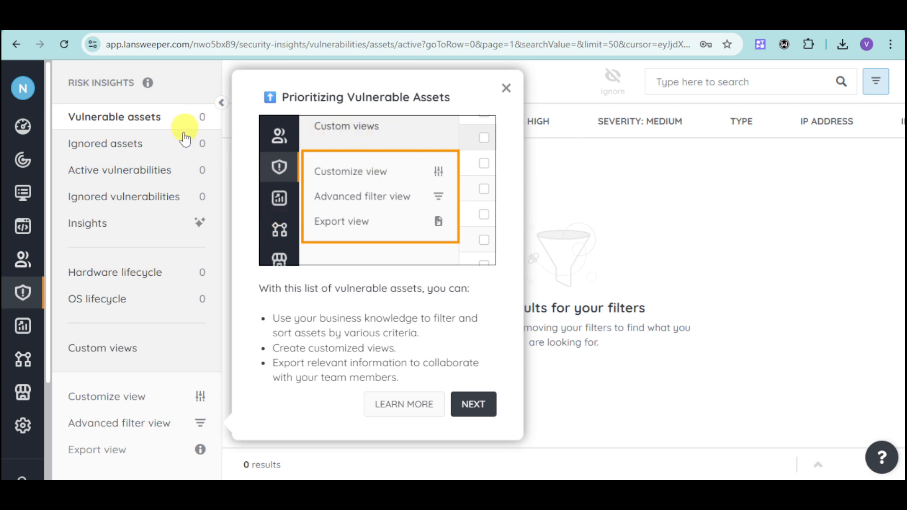
pyautogui.click(474, 404)
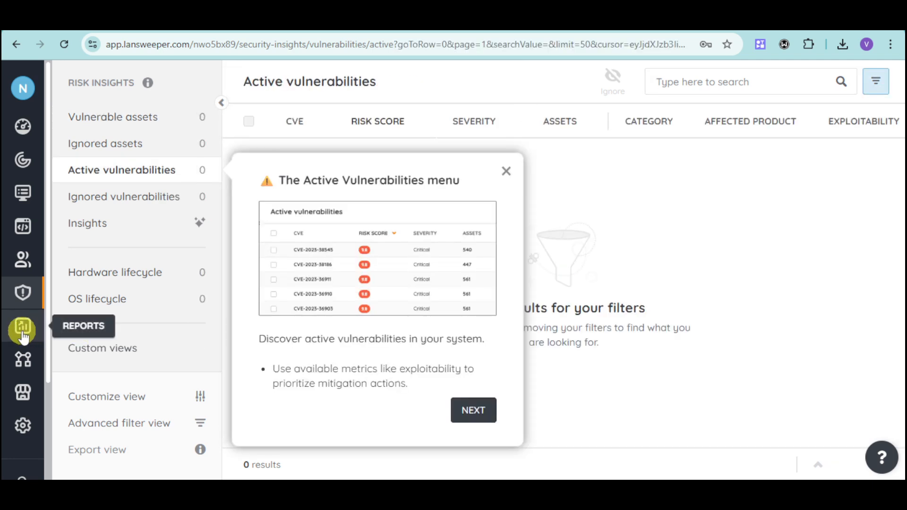
# View the Reports and Diagrams sections, waiting for the unresponsive page to recover, and return to the dashboard
pyautogui.click(23, 336)
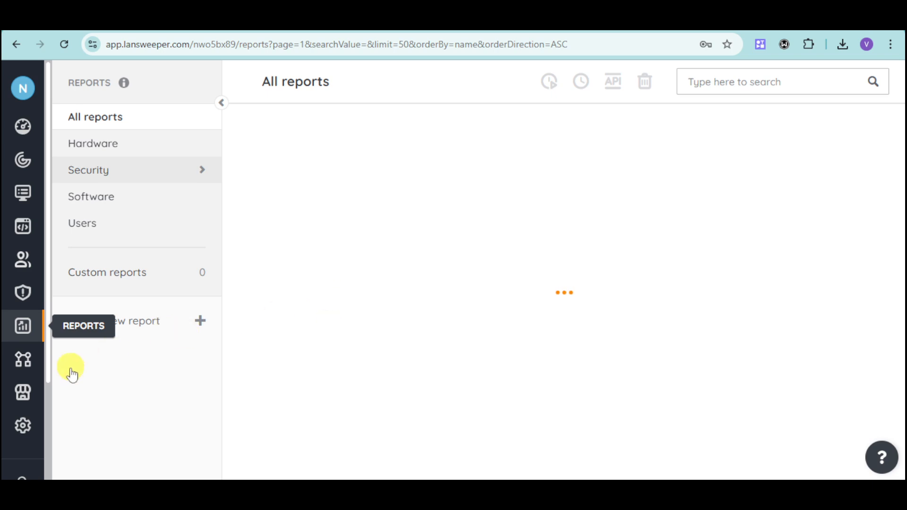
pyautogui.click(26, 365)
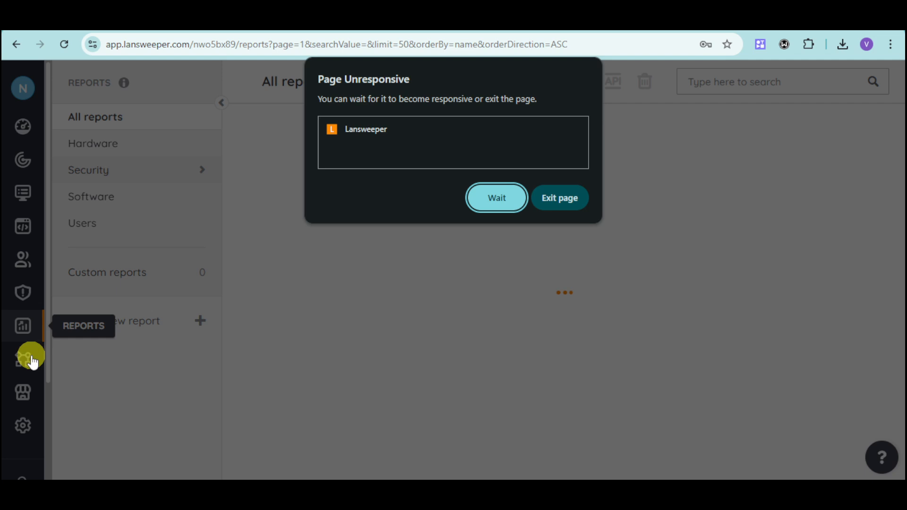
pyautogui.click(497, 200)
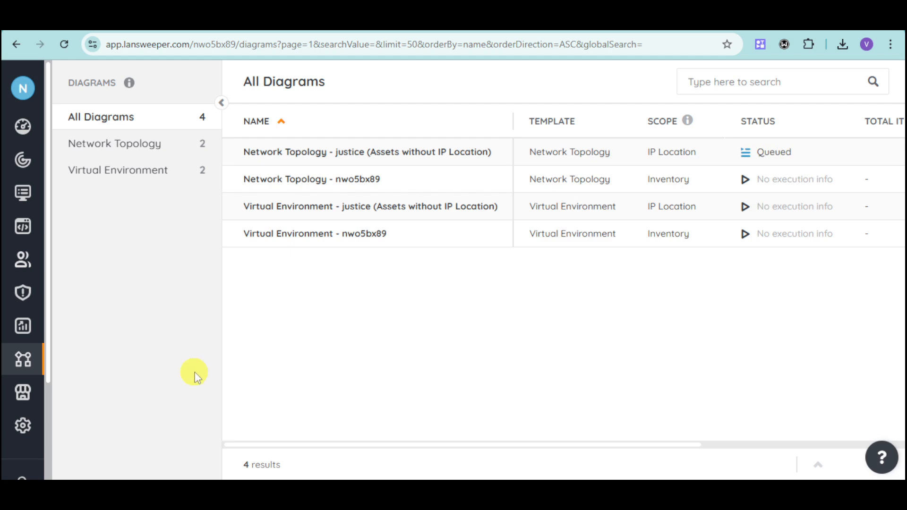
pyautogui.click(37, 133)
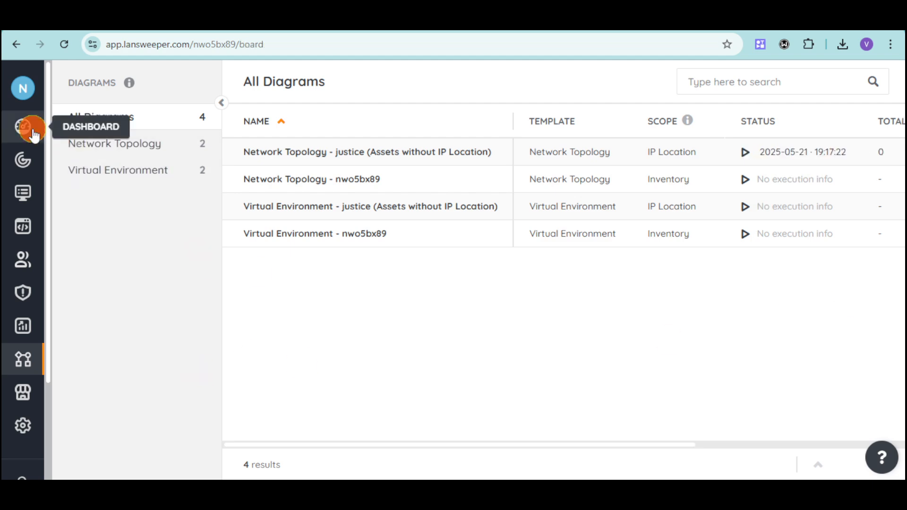